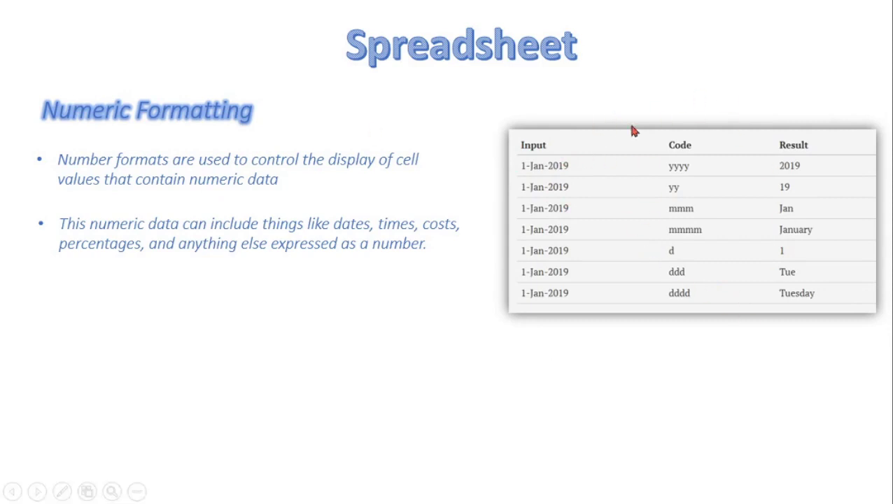
- Reveal the third bullet: number formats change only how numbers look
click(666, 256)
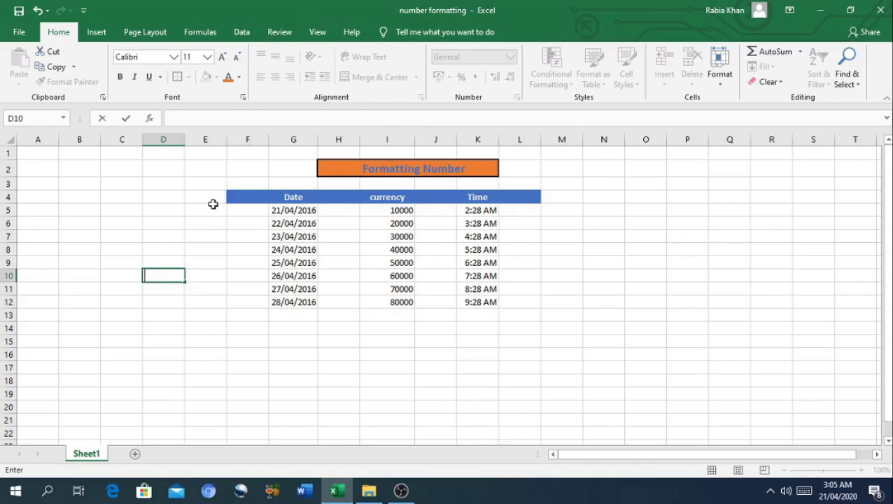
click(213, 205)
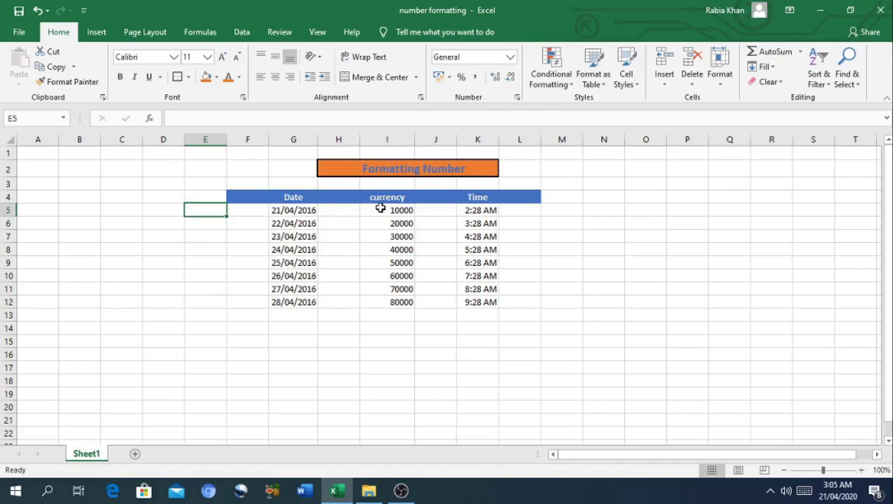
- Apply Comma Style to currency values I5:I12, then Percent Style to show 1000000%
drag(379, 207, 391, 300)
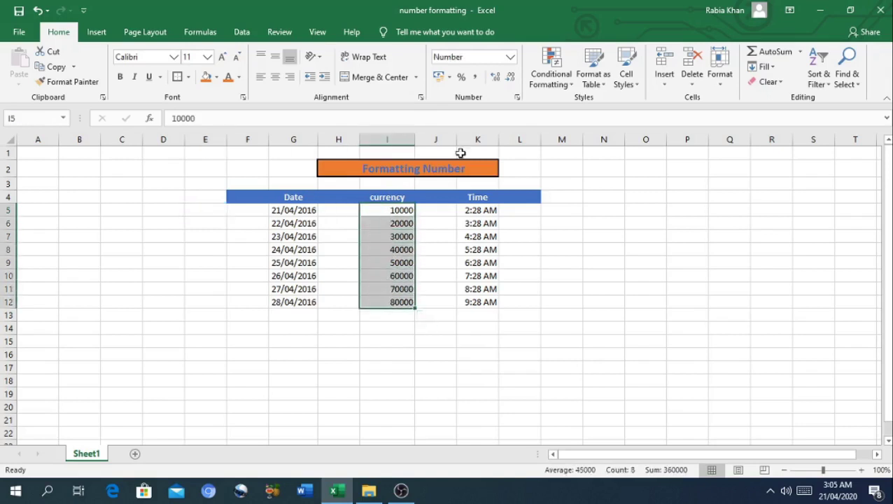
click(474, 78)
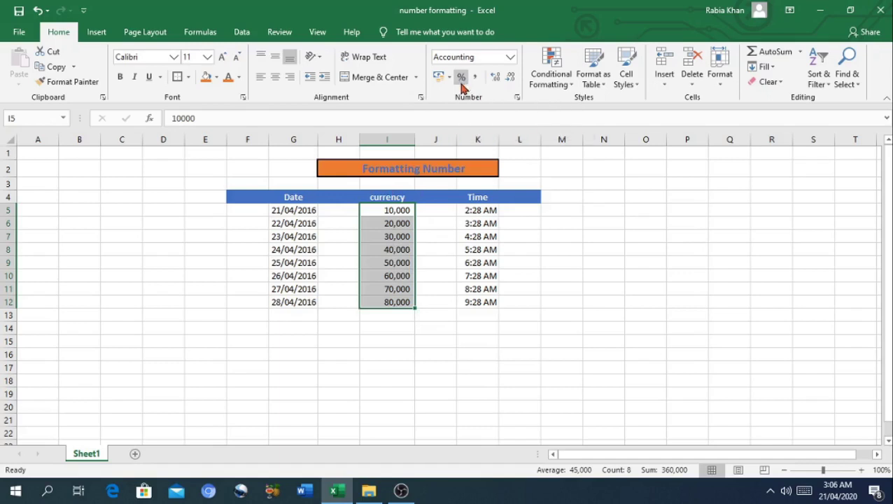
click(461, 79)
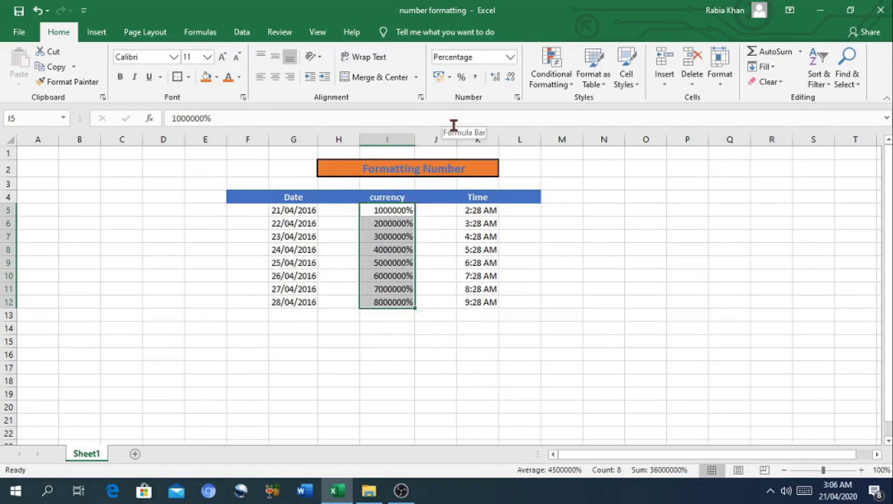
- Format I5:I12 as € Euro accounting amounts, € 10,000.00 through € 80,000.00
click(448, 78)
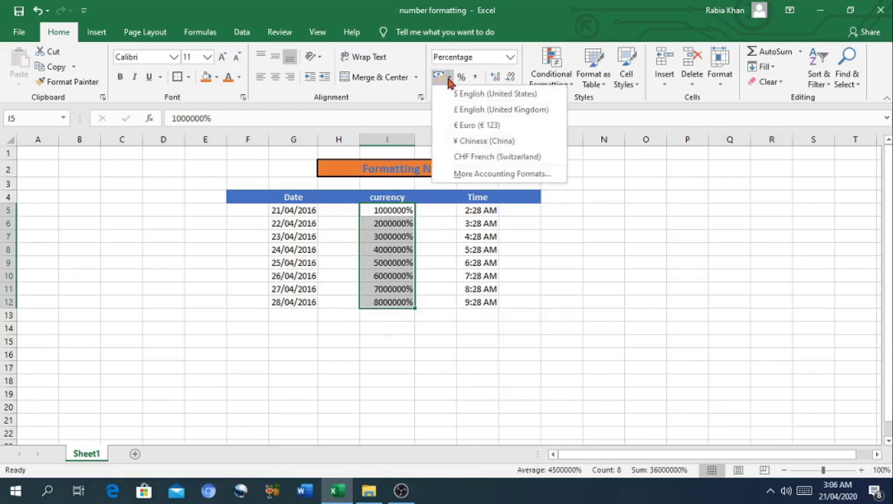
click(462, 127)
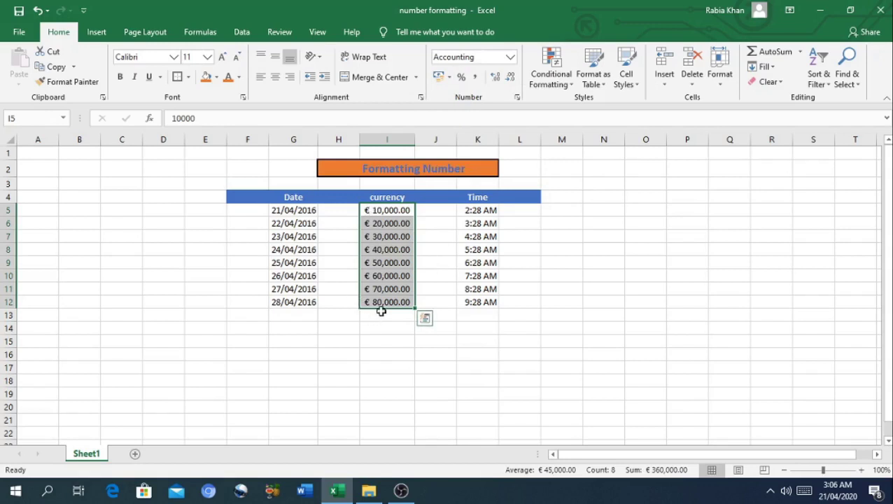
drag(364, 207, 378, 303)
- Add extra decimal places to the euro amounts, then reduce them to one decimal
click(493, 83)
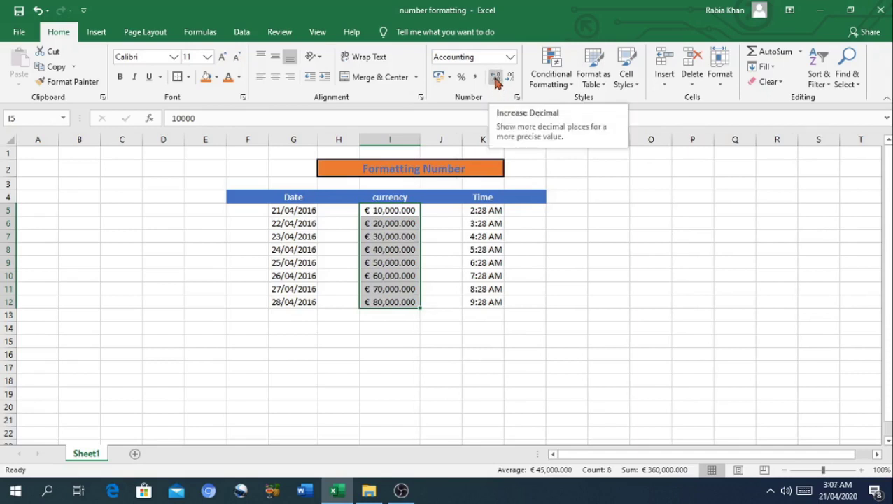
click(495, 77)
click(495, 77)
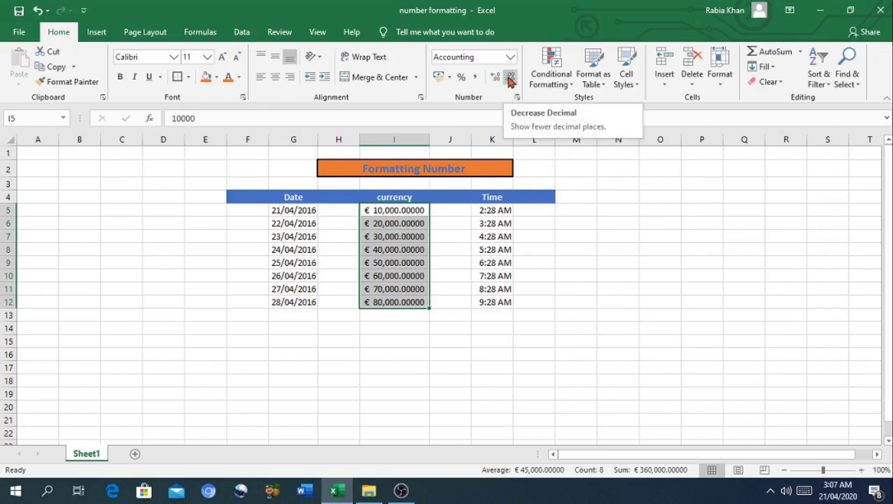
click(510, 78)
click(510, 78)
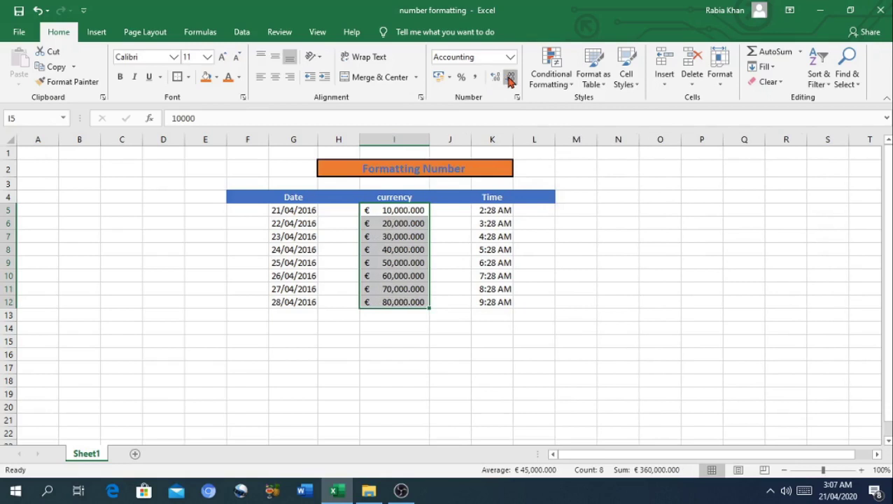
click(510, 79)
click(510, 79)
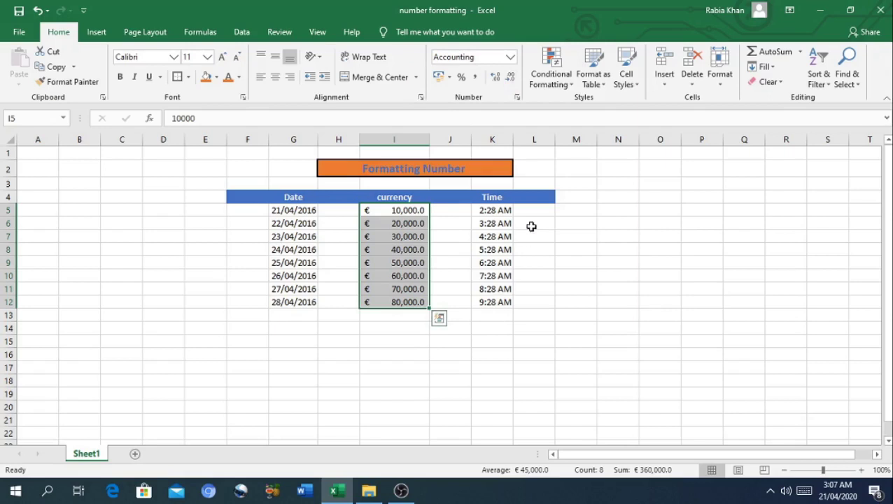
- Open Format Cells for the euro amounts and browse the Alignment and Font options
click(517, 98)
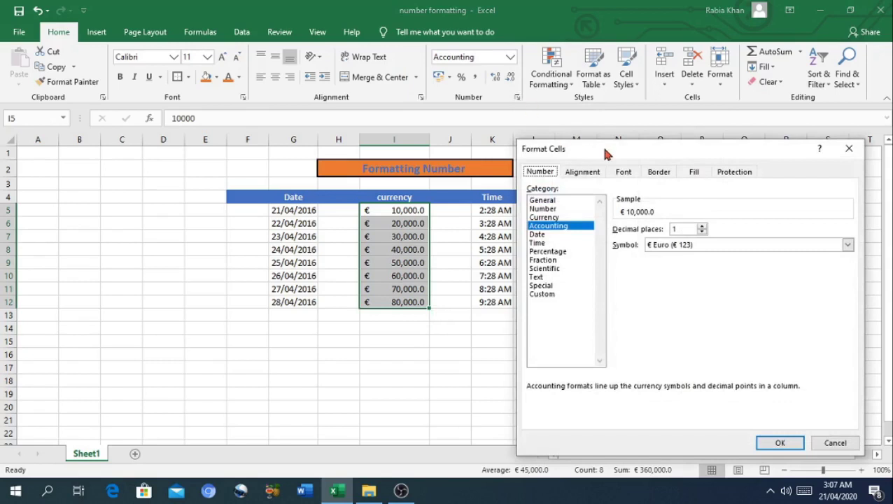
drag(605, 150, 648, 147)
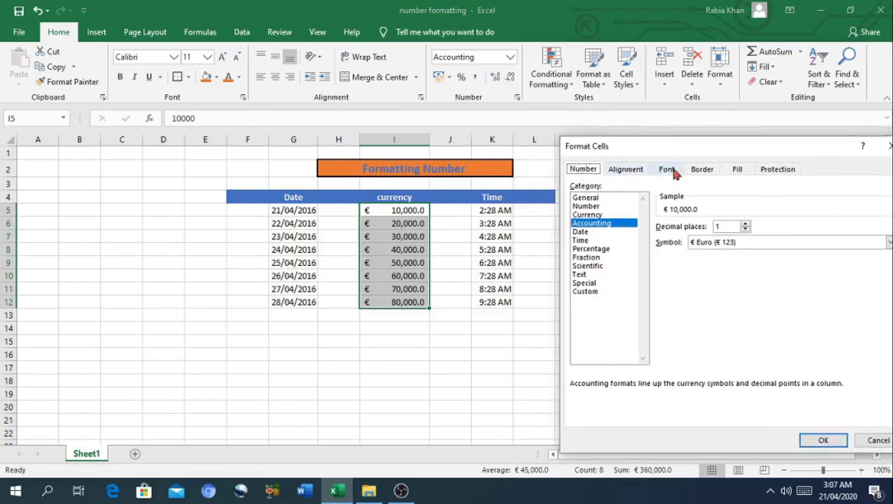
click(632, 169)
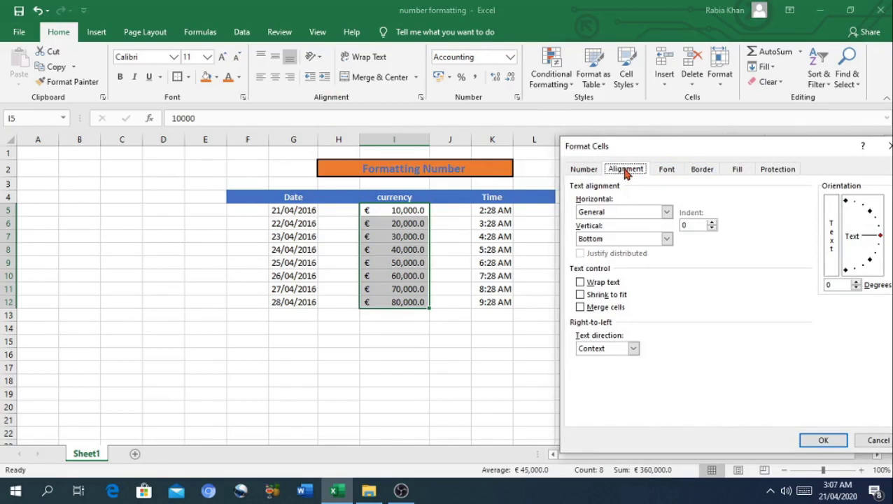
click(663, 175)
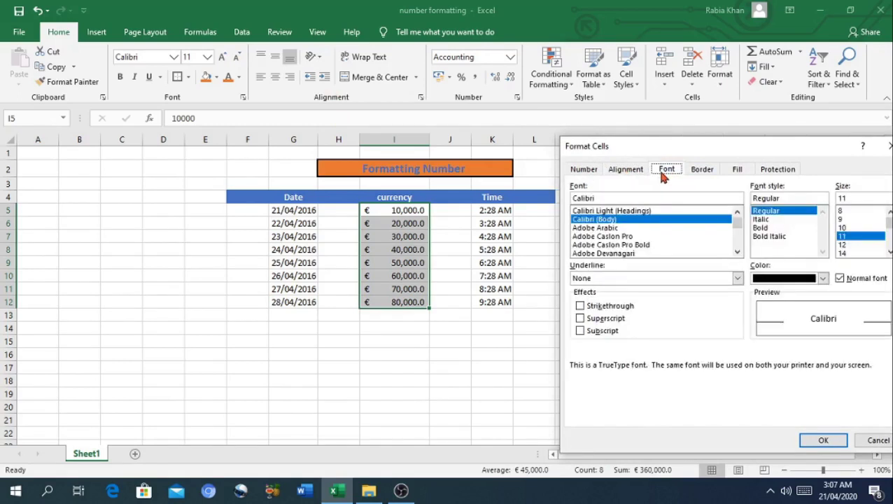
click(586, 171)
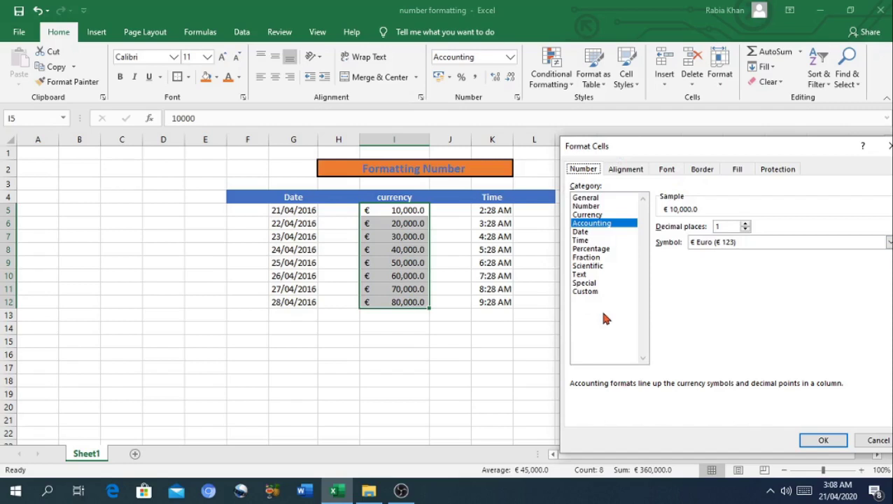
- Raise the Currency decimal places to 3, then lower them back to 1
click(745, 223)
click(746, 223)
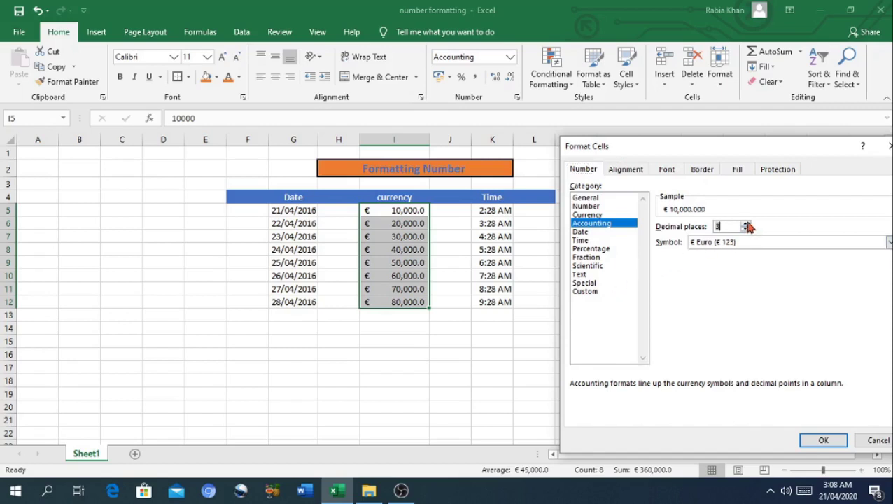
click(746, 230)
click(746, 230)
- Choose the Currency category with the Rs symbol and 3 decimal places
click(592, 215)
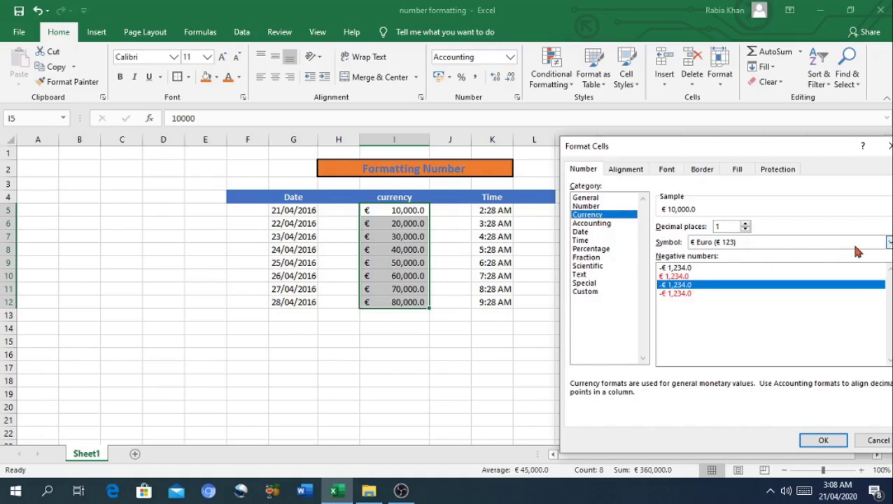
click(888, 244)
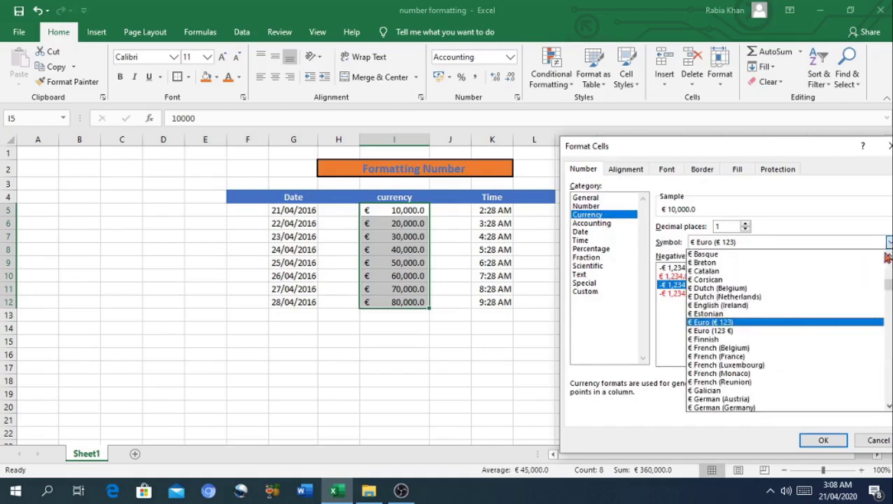
drag(890, 289, 889, 265)
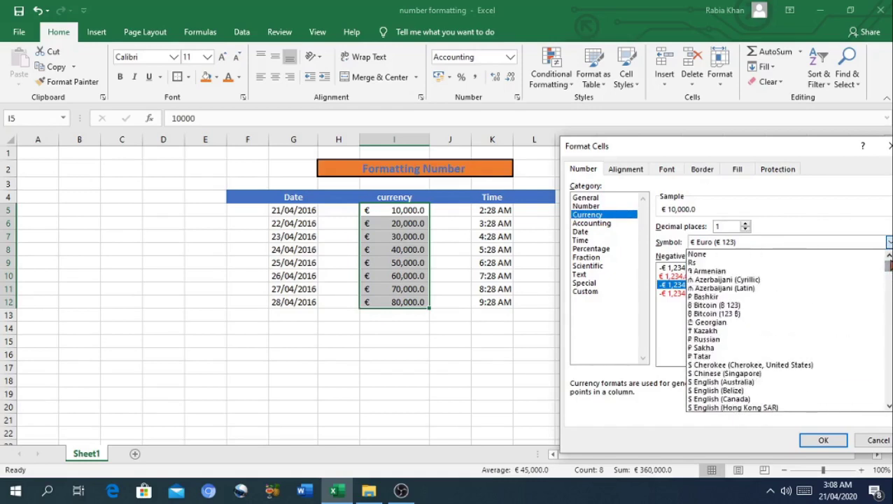
click(772, 262)
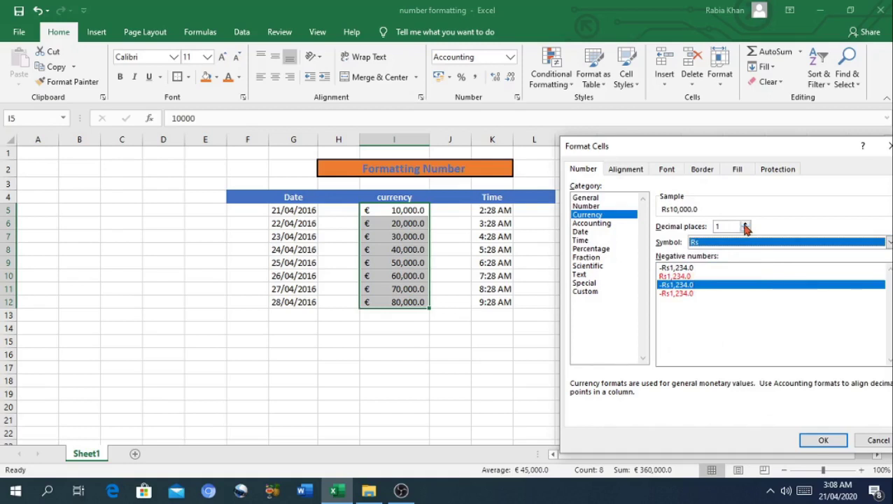
click(745, 225)
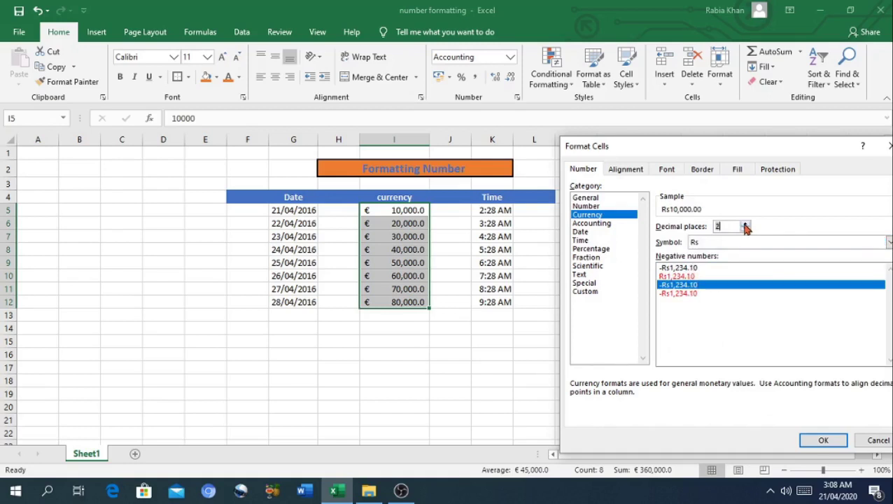
click(745, 225)
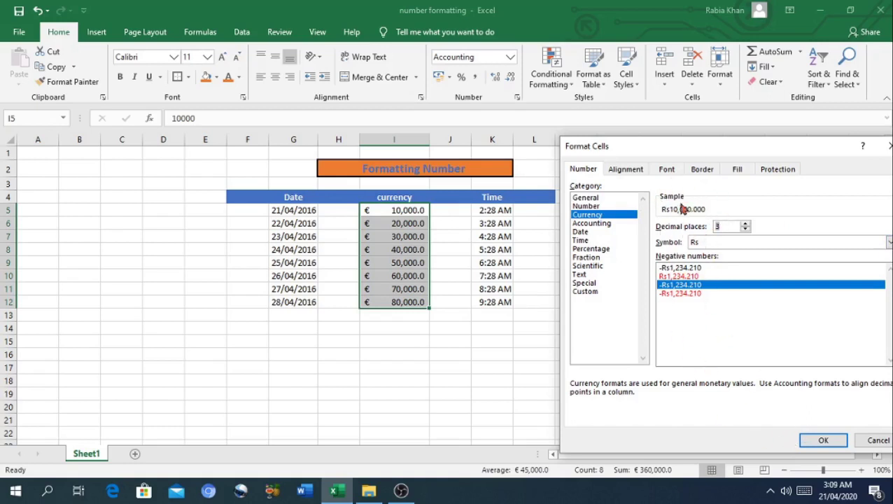
- Confirm the Rs format so the column reads Rs10,000.000 through Rs80,000.000
click(828, 441)
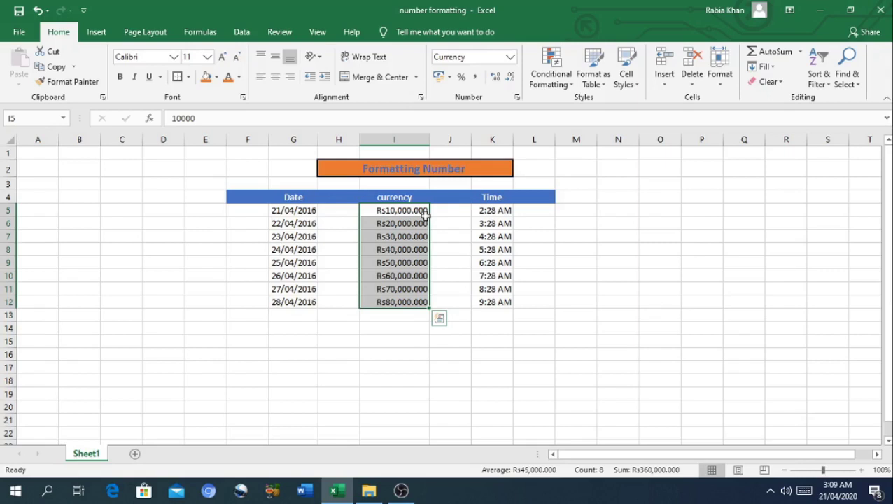
- Select the Time values K5:K12 and open Format Cells for them
click(486, 209)
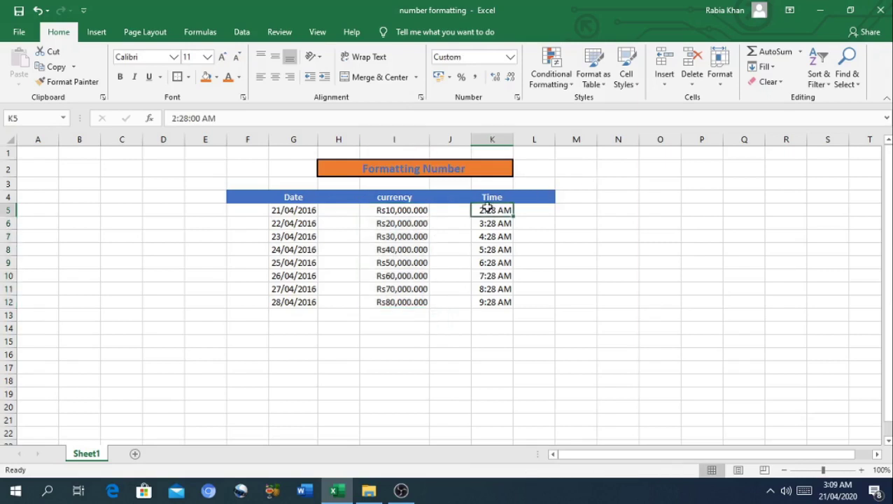
drag(486, 209, 492, 301)
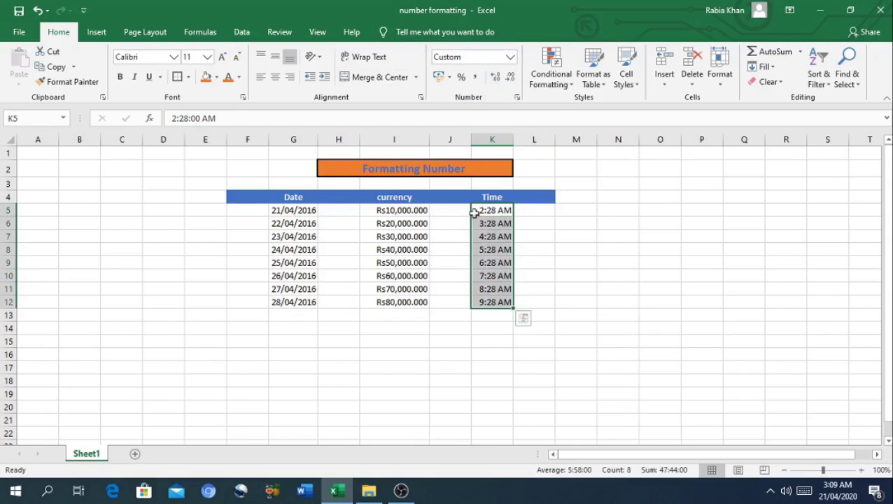
right_click(487, 257)
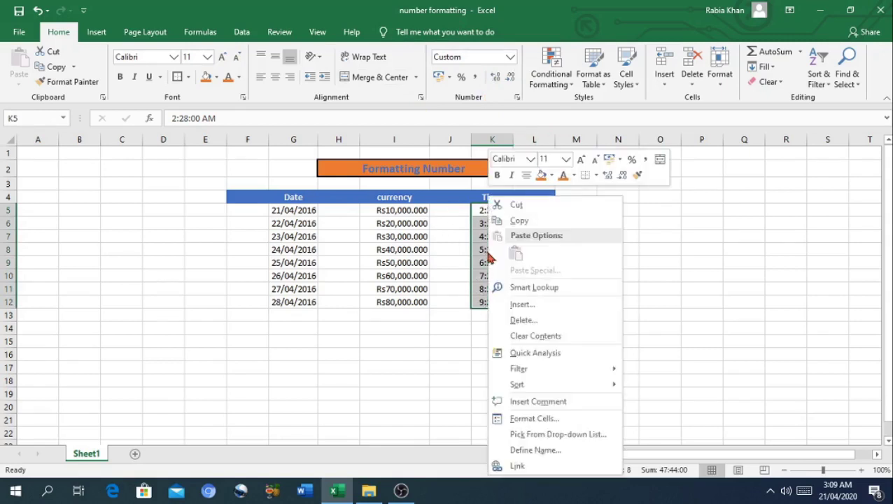
click(534, 419)
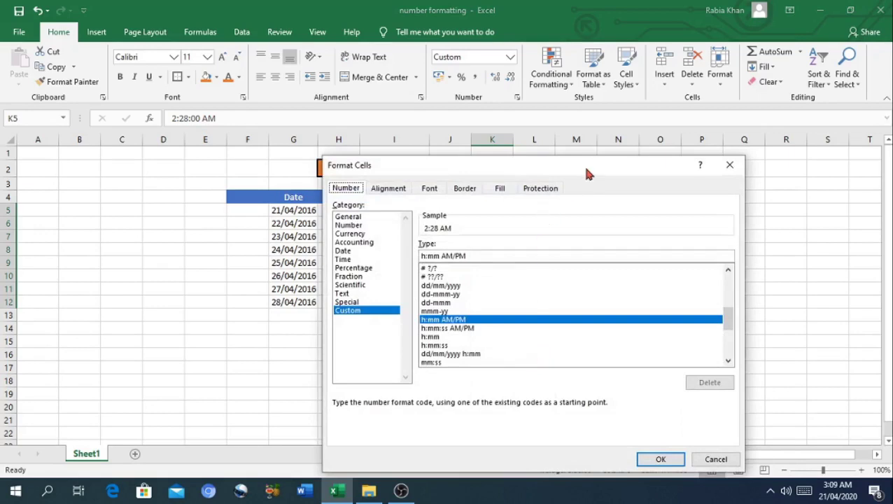
drag(587, 170, 804, 155)
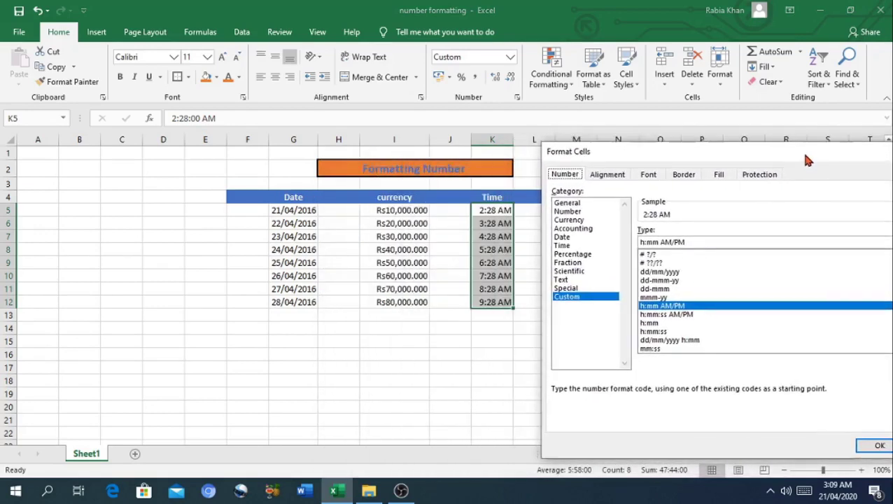
- Apply the 1:30:55 PM Time type so times show seconds, like 2:28:00 AM
click(563, 246)
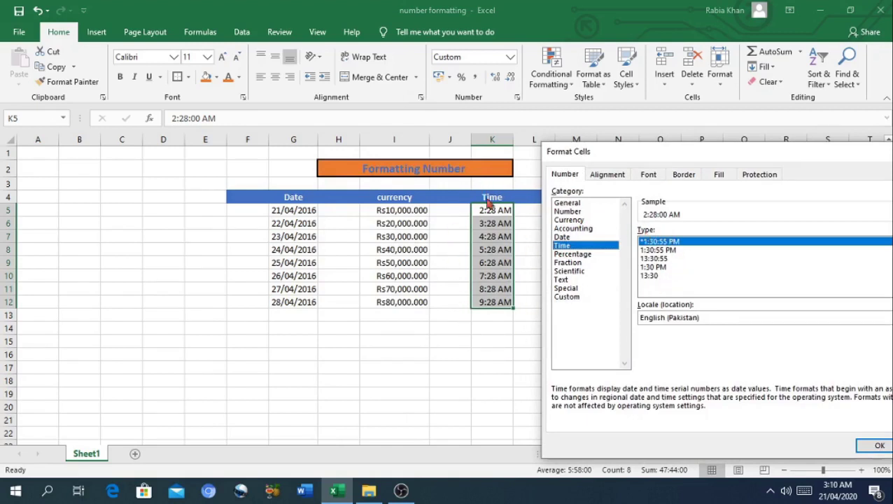
click(655, 267)
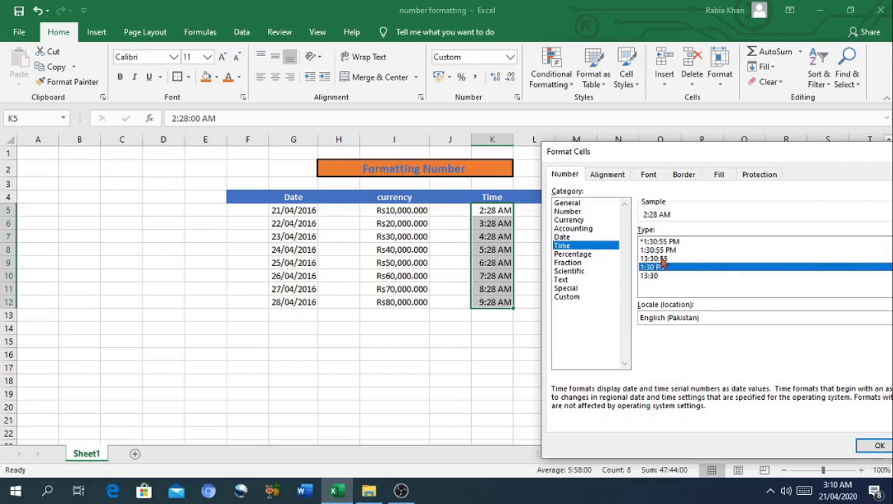
click(660, 251)
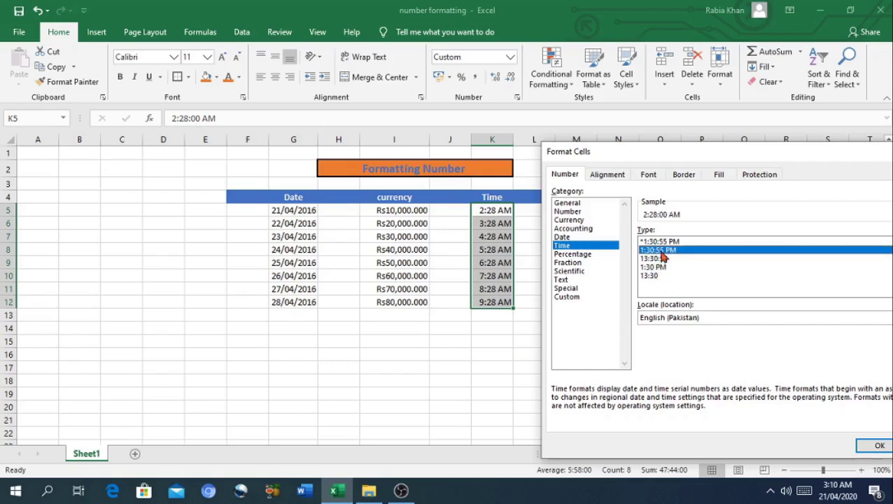
click(879, 447)
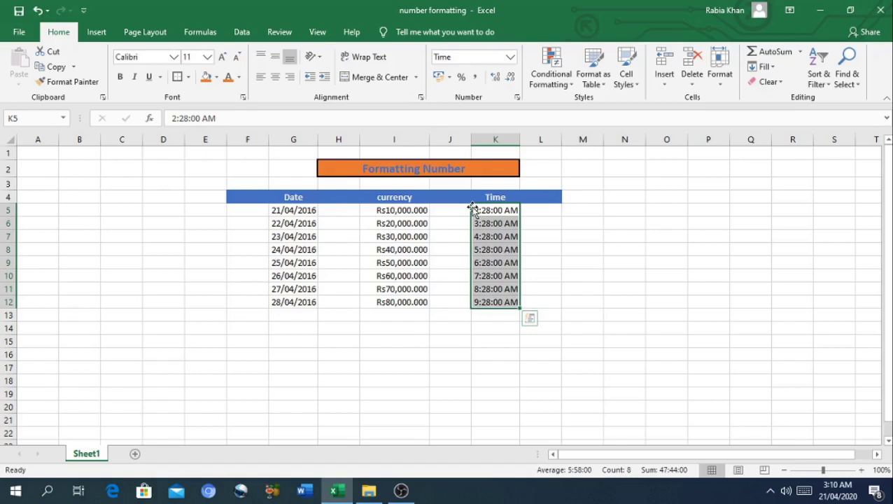
- Format dates G5:G12 with the Wednesday, 14 March 2012 long date type
click(283, 210)
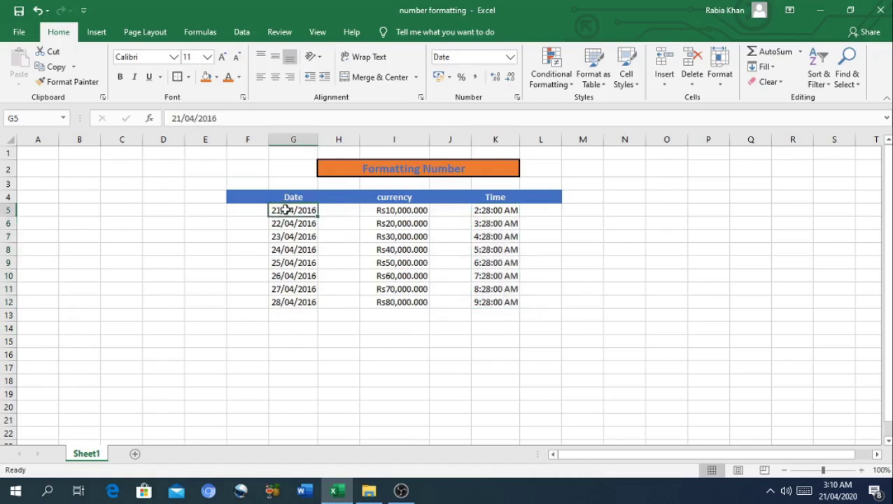
drag(284, 210, 288, 303)
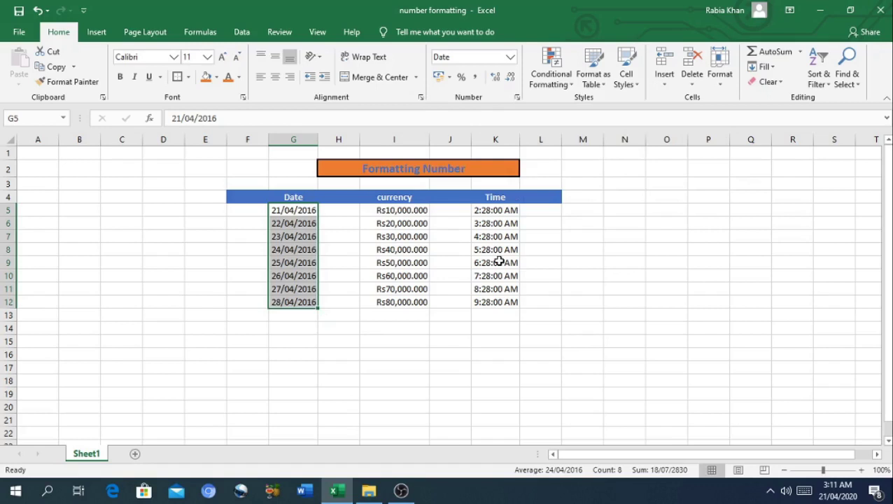
right_click(288, 262)
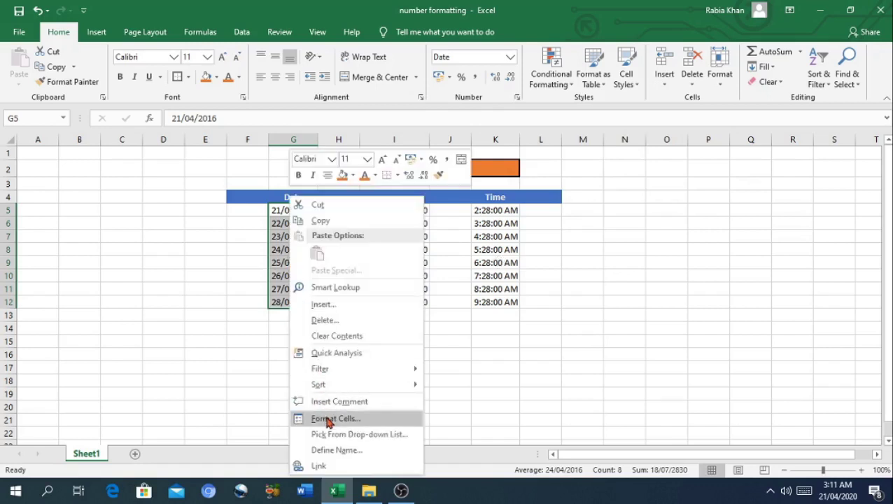
click(280, 277)
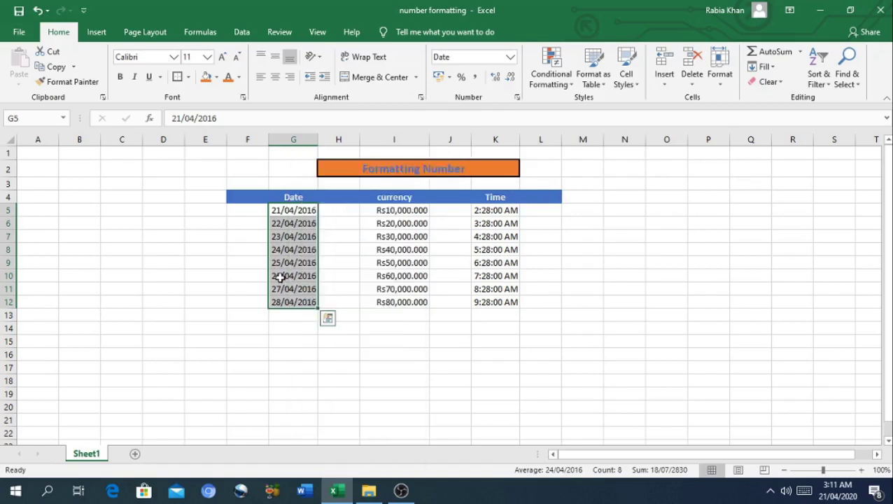
key(ctrl+1)
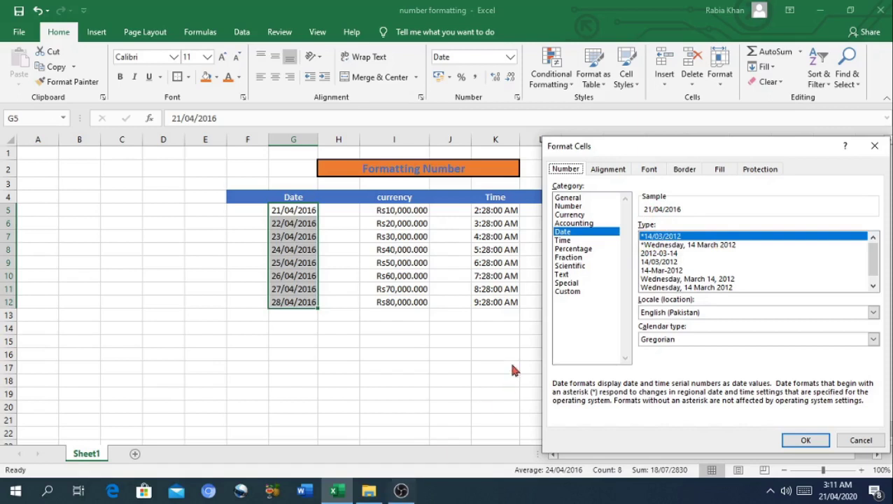
click(666, 246)
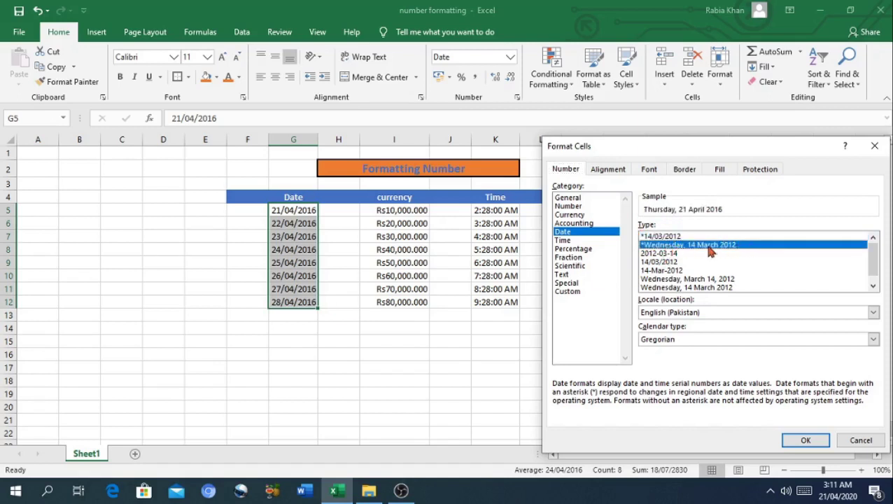
click(798, 439)
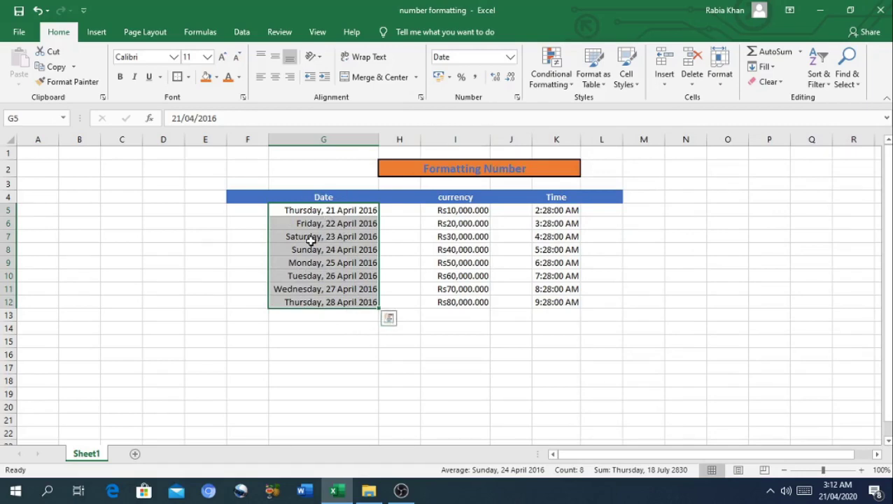
- Replace the dates' format with the Custom code yyyy so each shows 2016
click(517, 98)
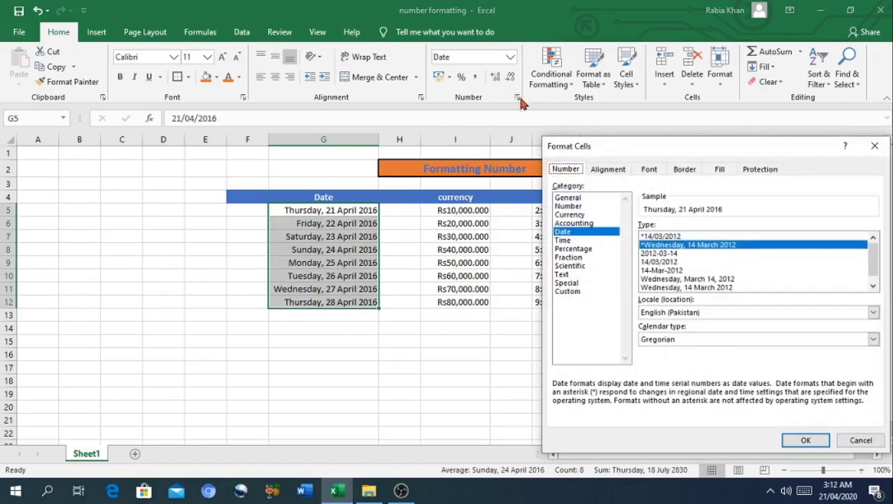
click(568, 292)
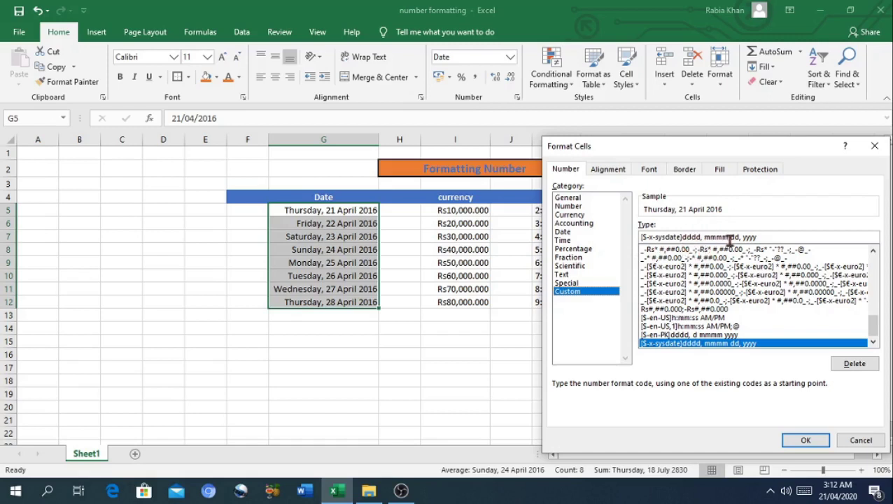
click(757, 235)
key(BackSpace)
key(BackSpace)
key(BackSpace)
key(BackSpace)
key(BackSpace)
key(BackSpace)
key(BackSpace)
key(BackSpace)
key(BackSpace)
key(BackSpace)
key(BackSpace)
key(BackSpace)
key(BackSpace)
key(BackSpace)
key(BackSpace)
key(BackSpace)
key(BackSpace)
key(BackSpace)
key(BackSpace)
key(BackSpace)
key(BackSpace)
key(BackSpace)
key(BackSpace)
key(BackSpace)
key(BackSpace)
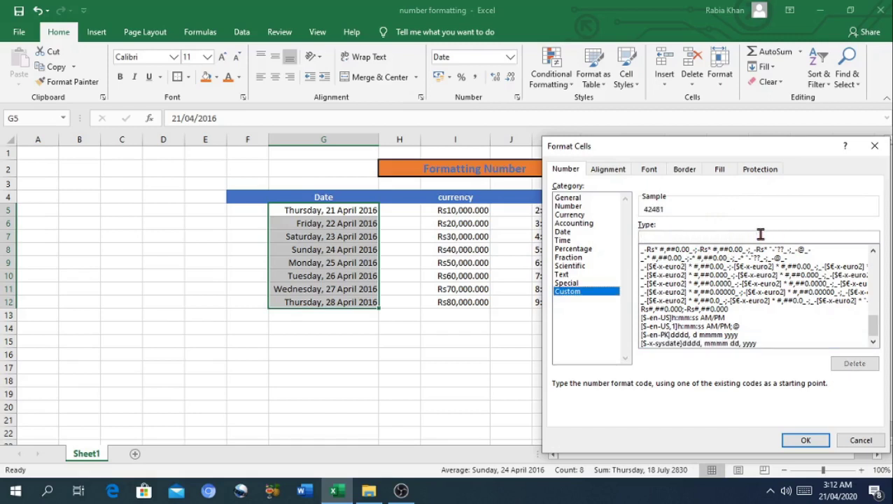
text(yyyy)
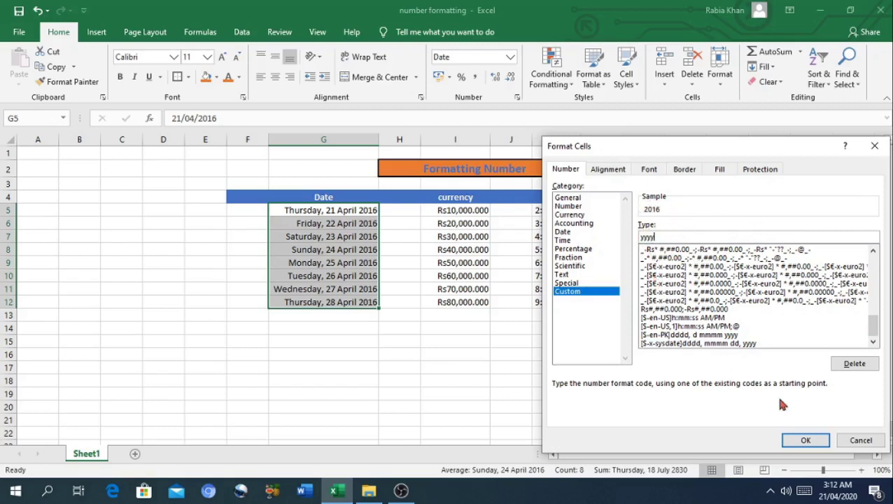
click(804, 441)
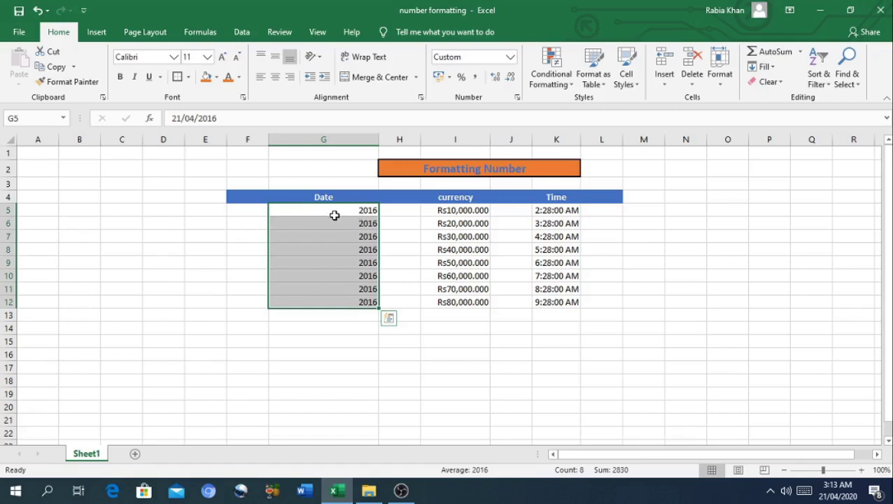
- Apply the custom format [$-x-sysdate]dddd, mmmm dd, yyyy to the Date column, e.g. Thursday, 21 April 2016
click(517, 98)
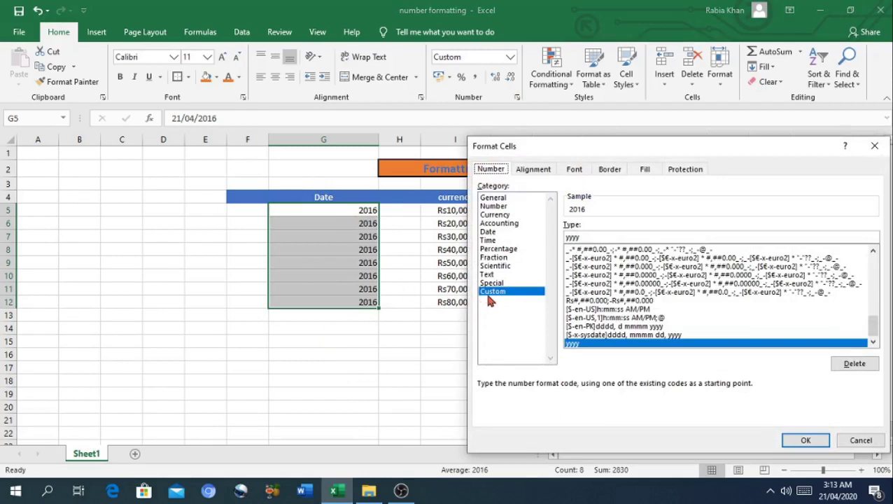
click(621, 335)
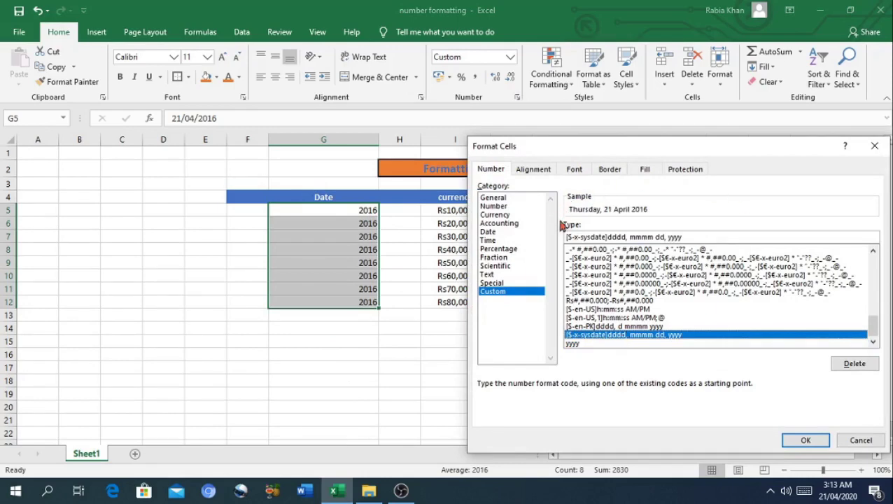
click(801, 441)
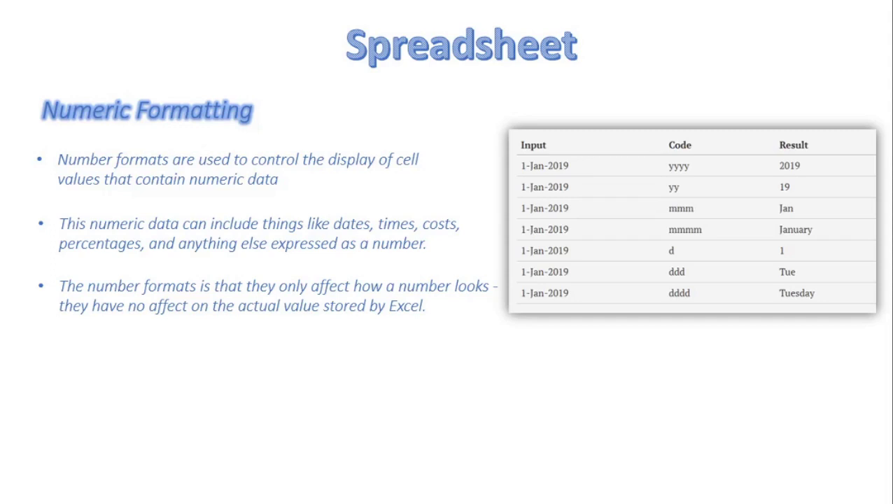
- Advance to the 'Next Lecture' slide announcing Working With Formulas
key(Right)
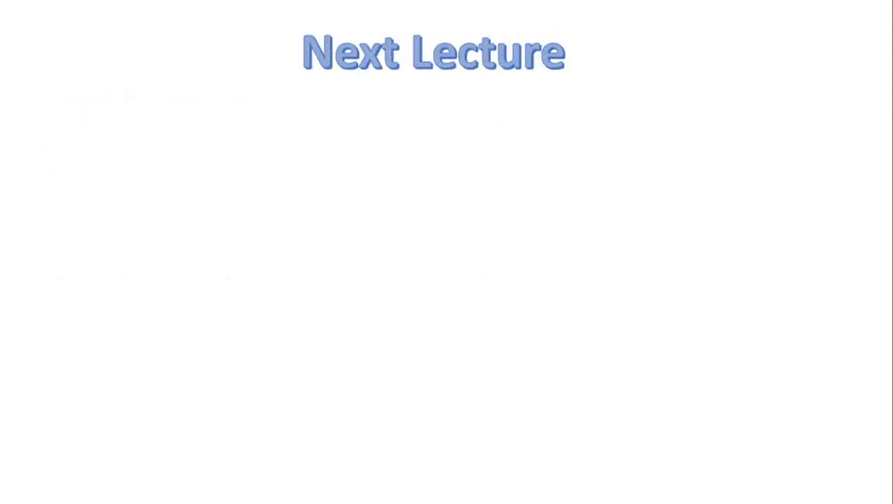